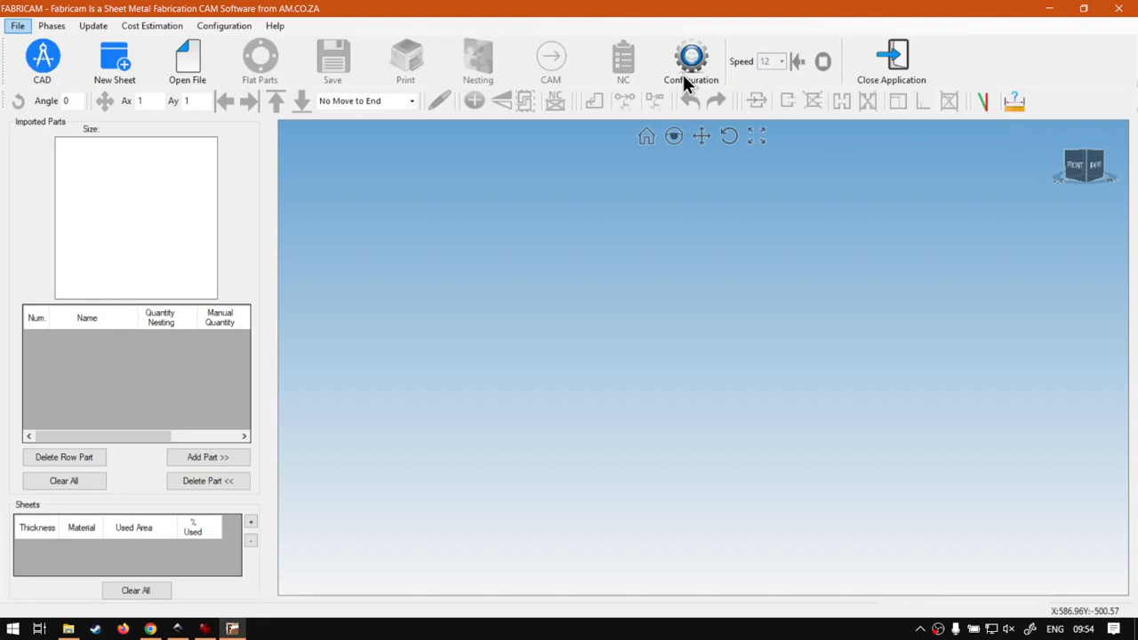
- Enable the Art Parts option for DXF/DWG import in the configuration and apply the change
click(687, 84)
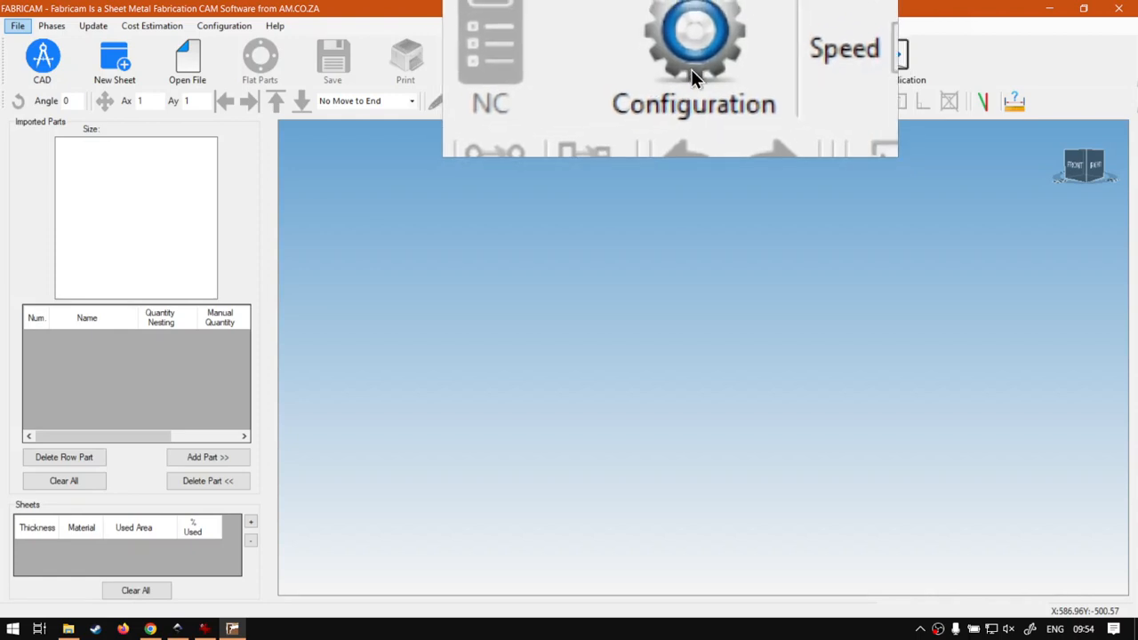
click(692, 67)
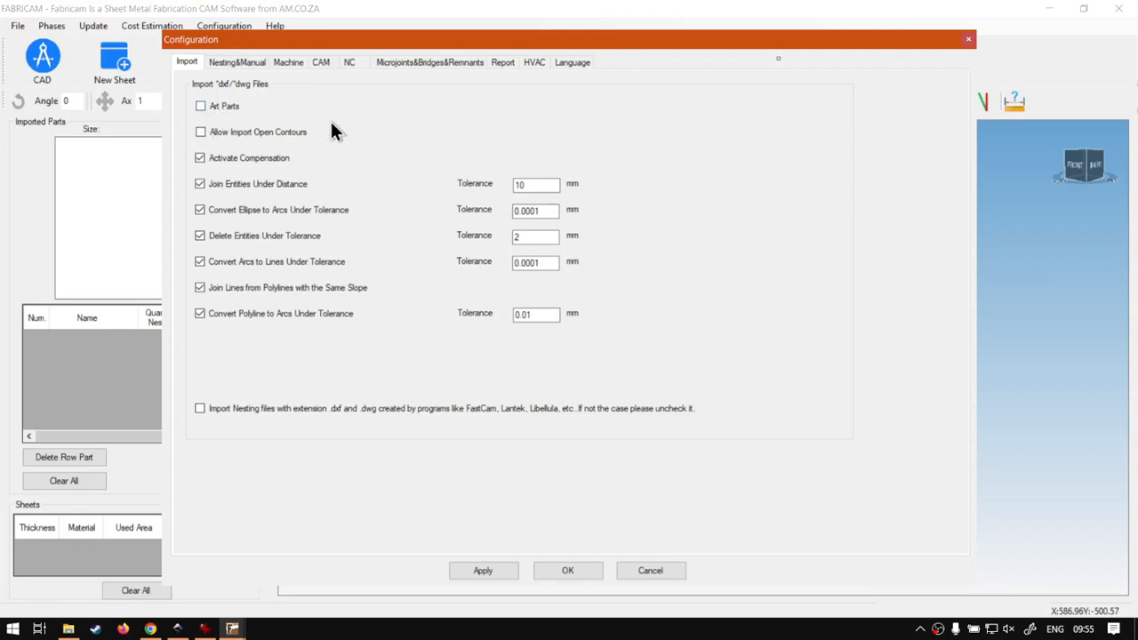
click(505, 570)
click(579, 572)
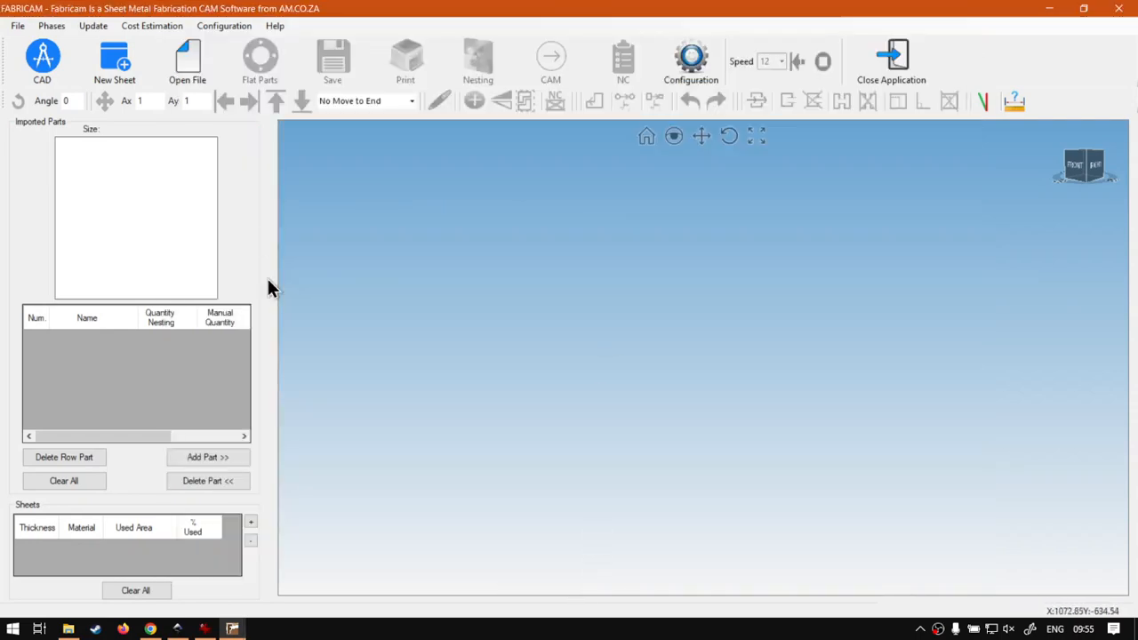
- Create a new 6 mm steel sheet from the second entry in the stock list
click(114, 68)
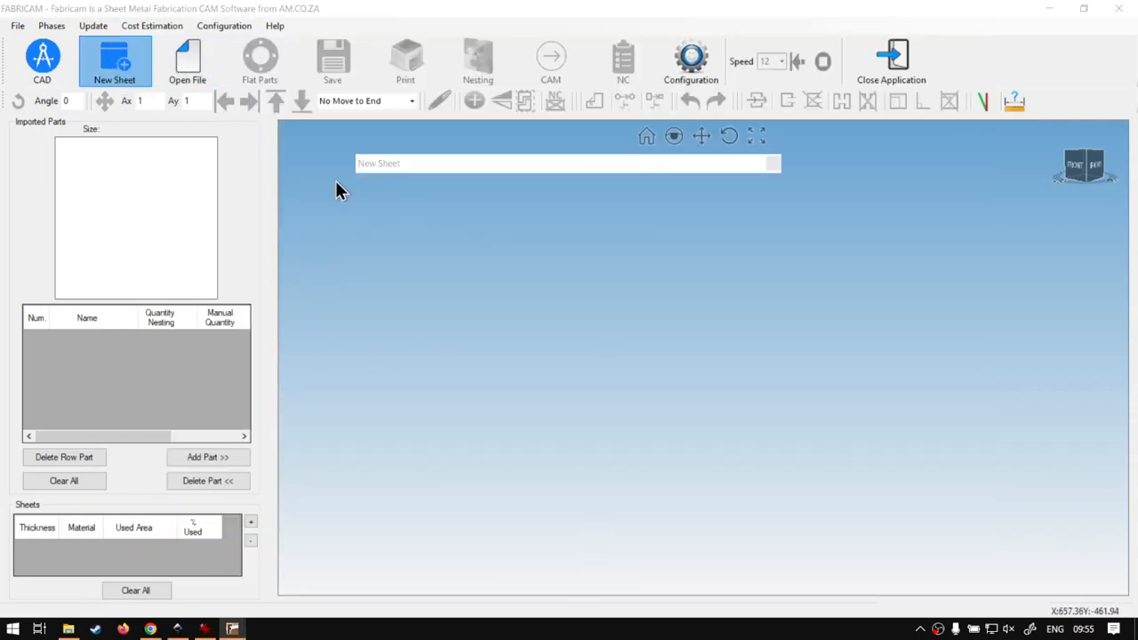
click(648, 224)
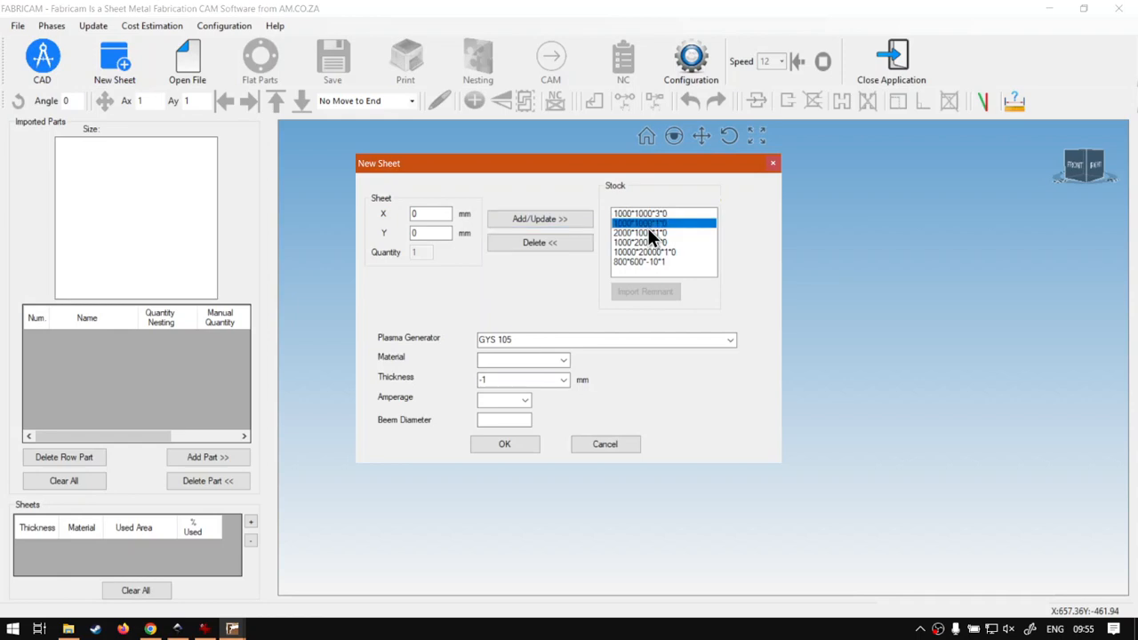
click(563, 380)
click(519, 404)
click(580, 440)
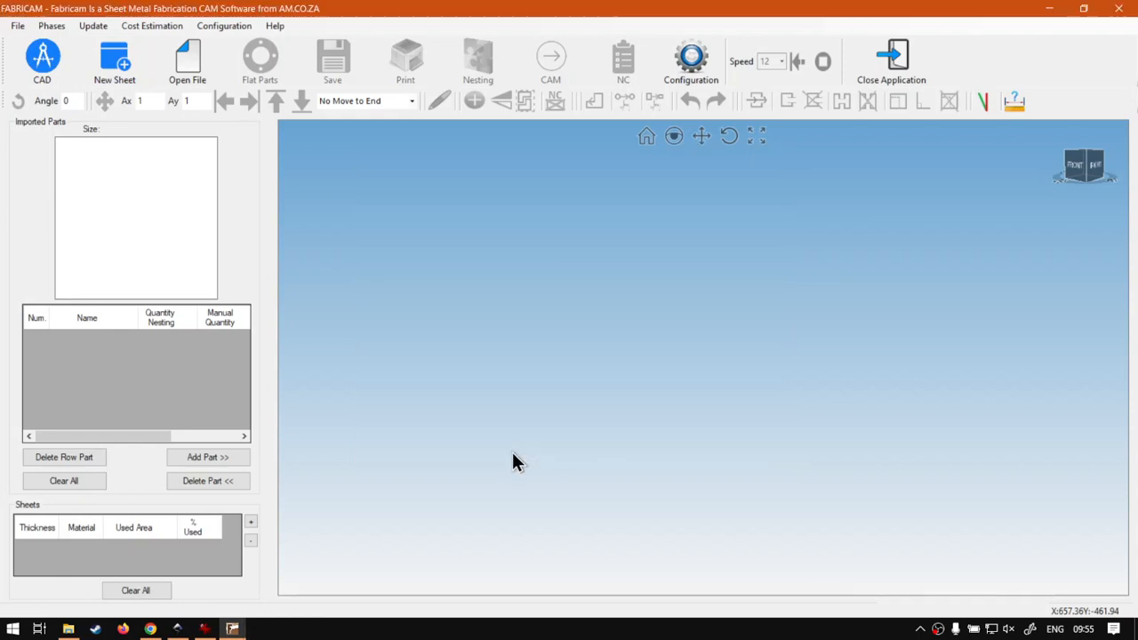
scroll(696, 405, up, 3)
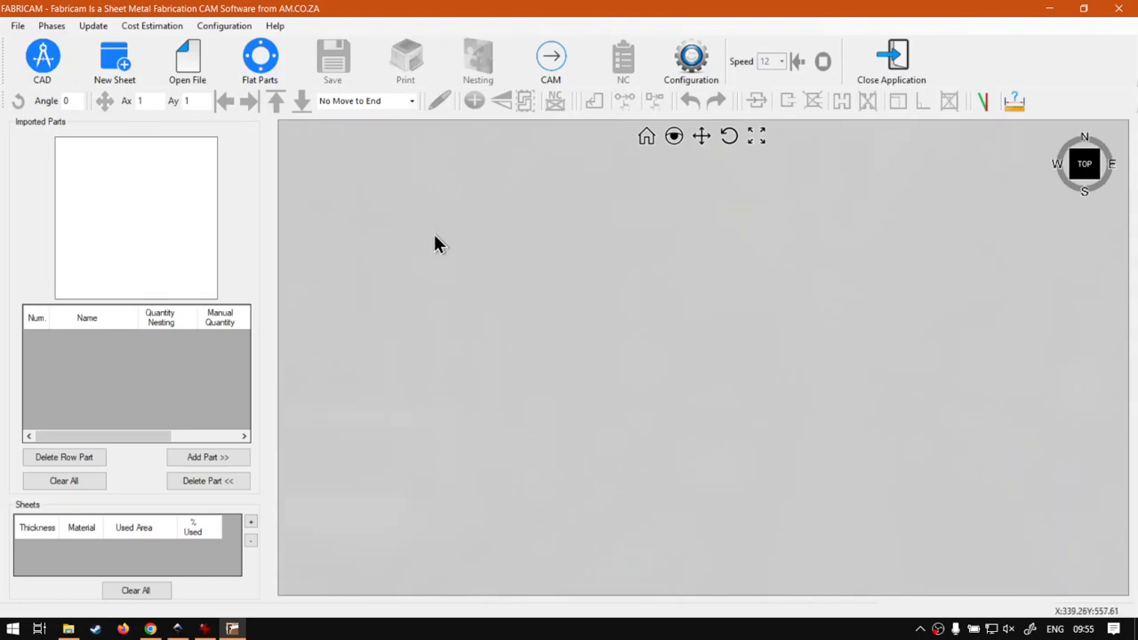
- Import the file Gremmy Vector DXF R12.dxf as a part with all layers and a manual quantity of 1
click(200, 64)
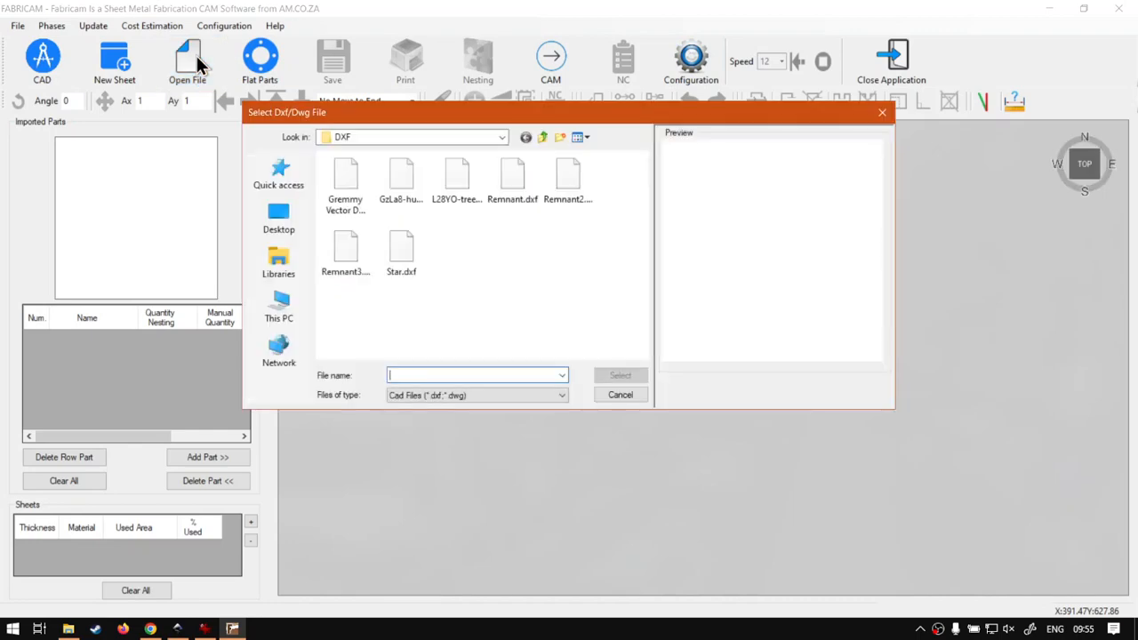
click(344, 182)
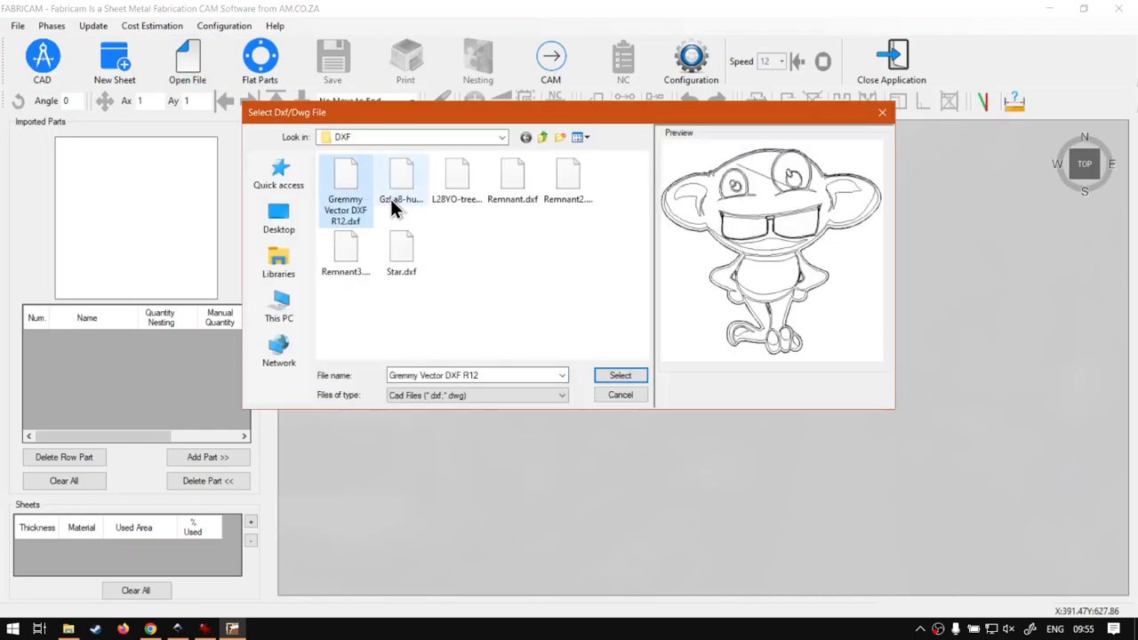
click(629, 378)
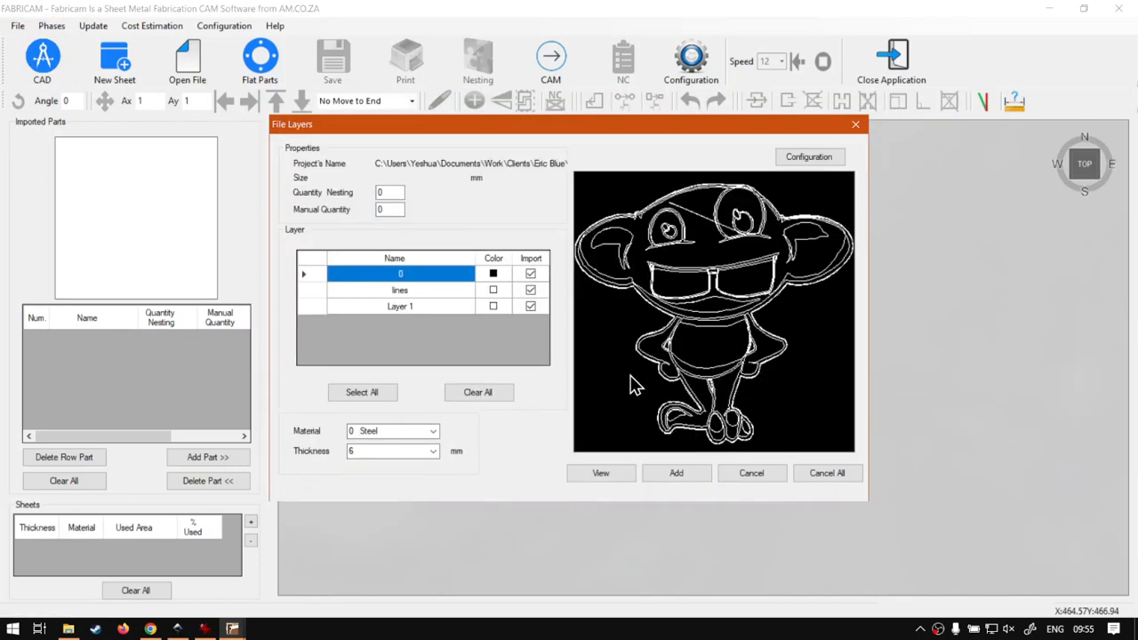
double_click(390, 209)
text(1)
click(691, 475)
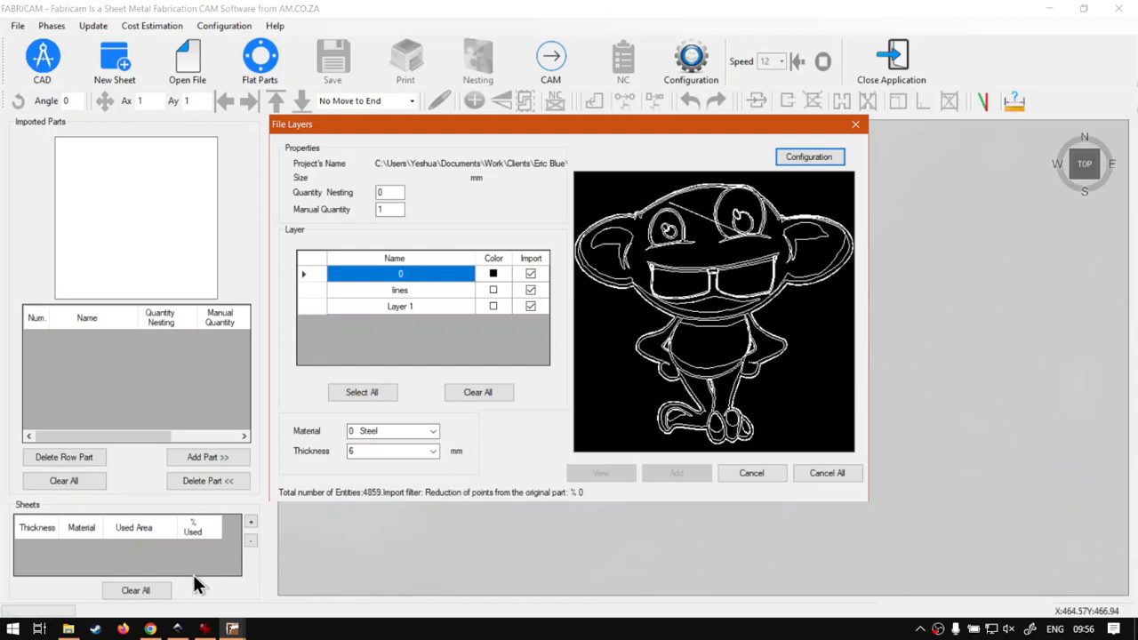
click(95, 601)
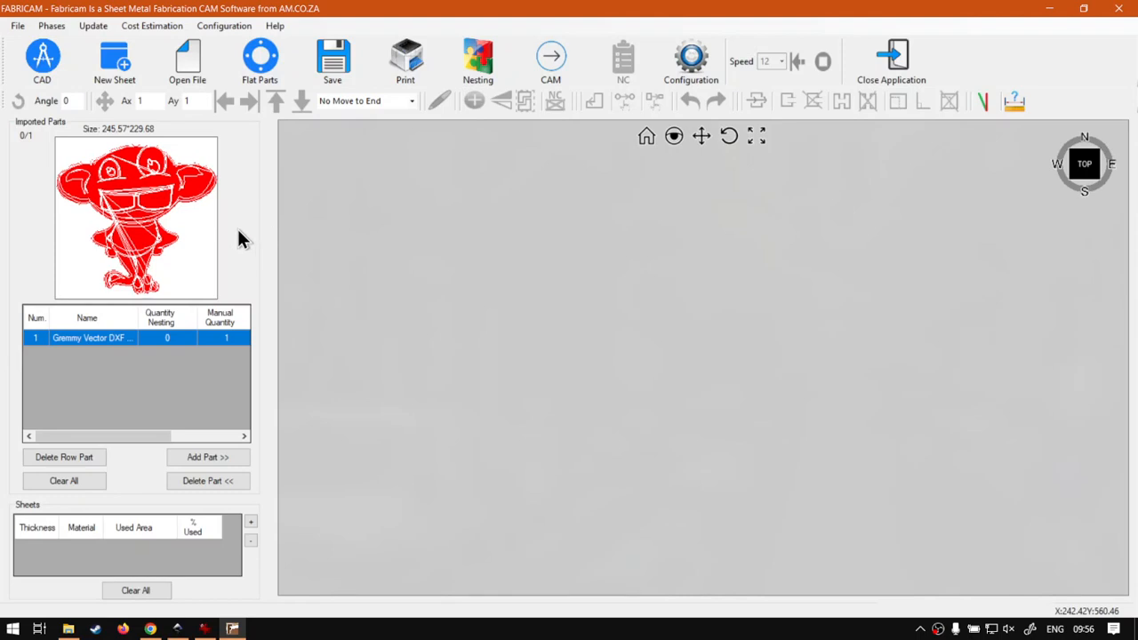
- Add the imported Gremmy part to the sheet and place it manually
click(210, 459)
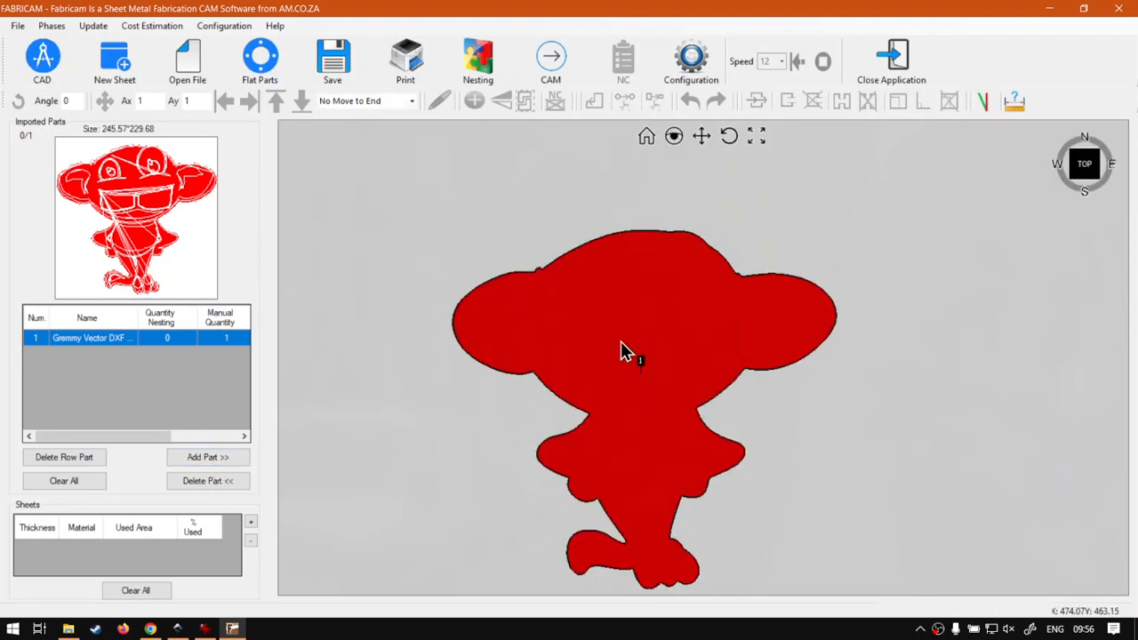
click(706, 346)
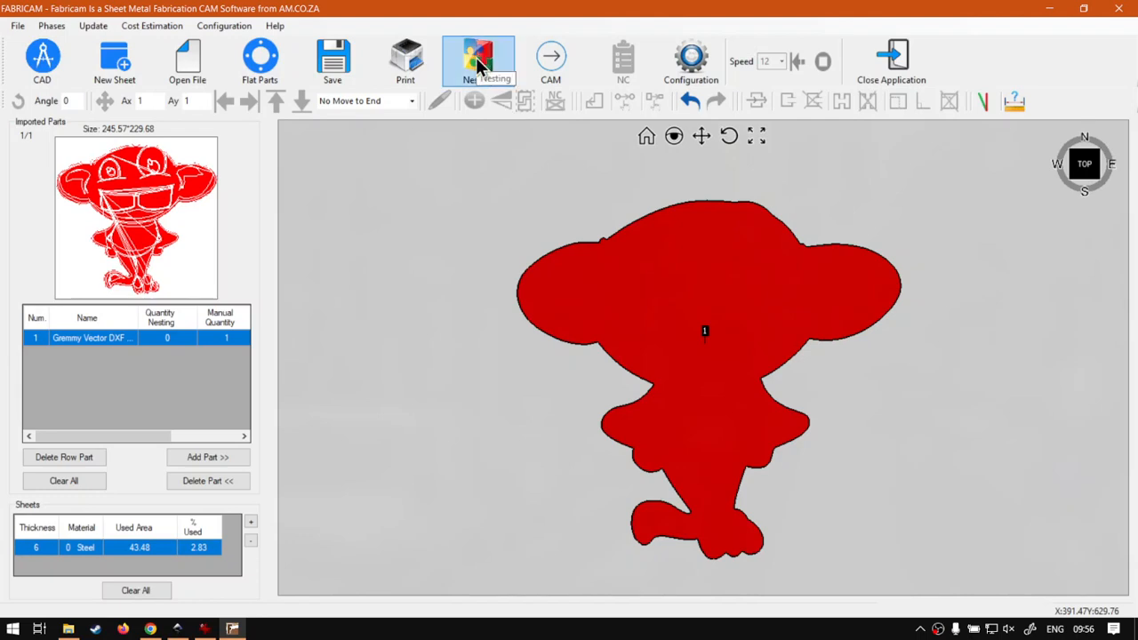
- Generate the CAM toolpaths and NC code for the placed part, accepting the entry/exit collisions, inspect the toolpath, and leave CAM mode
click(551, 71)
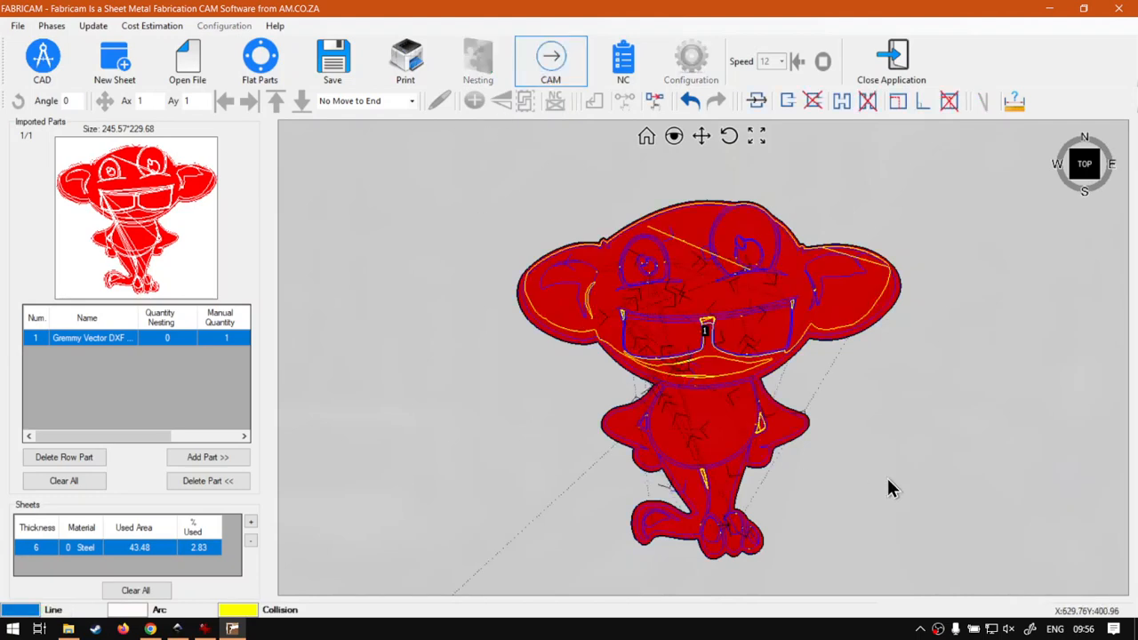
click(625, 72)
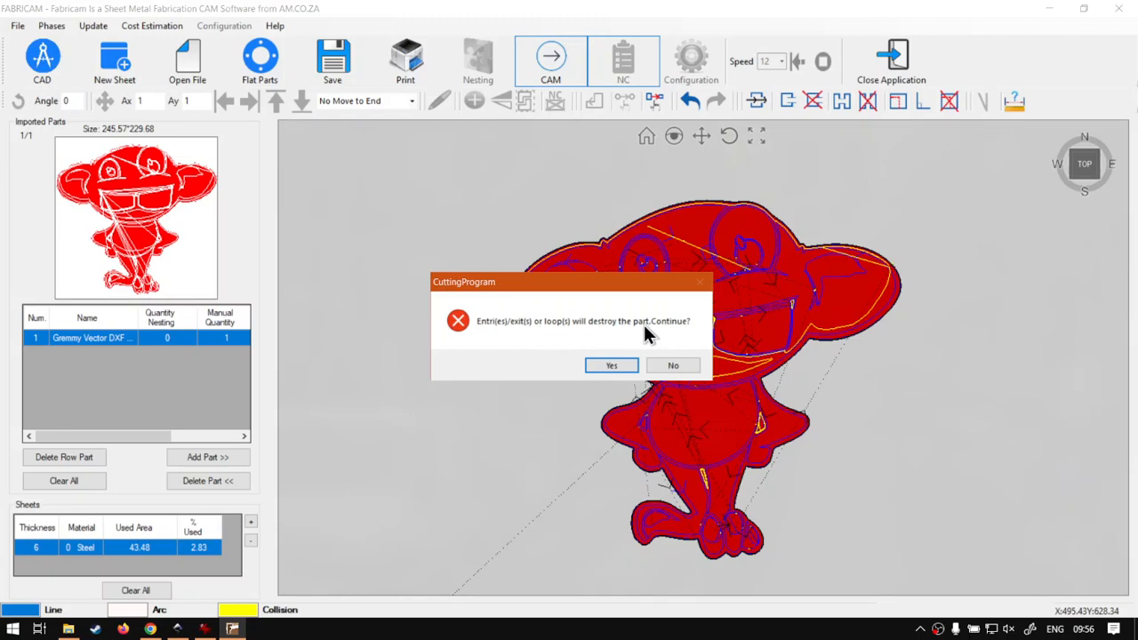
click(613, 363)
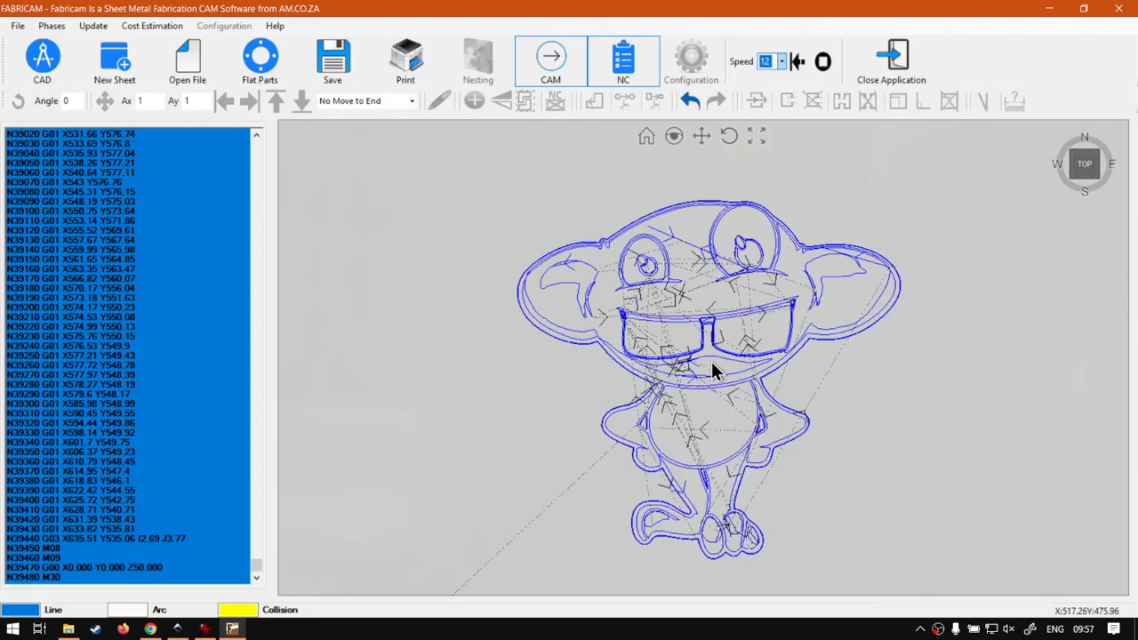
scroll(711, 360, up, 5)
scroll(700, 249, up, 5)
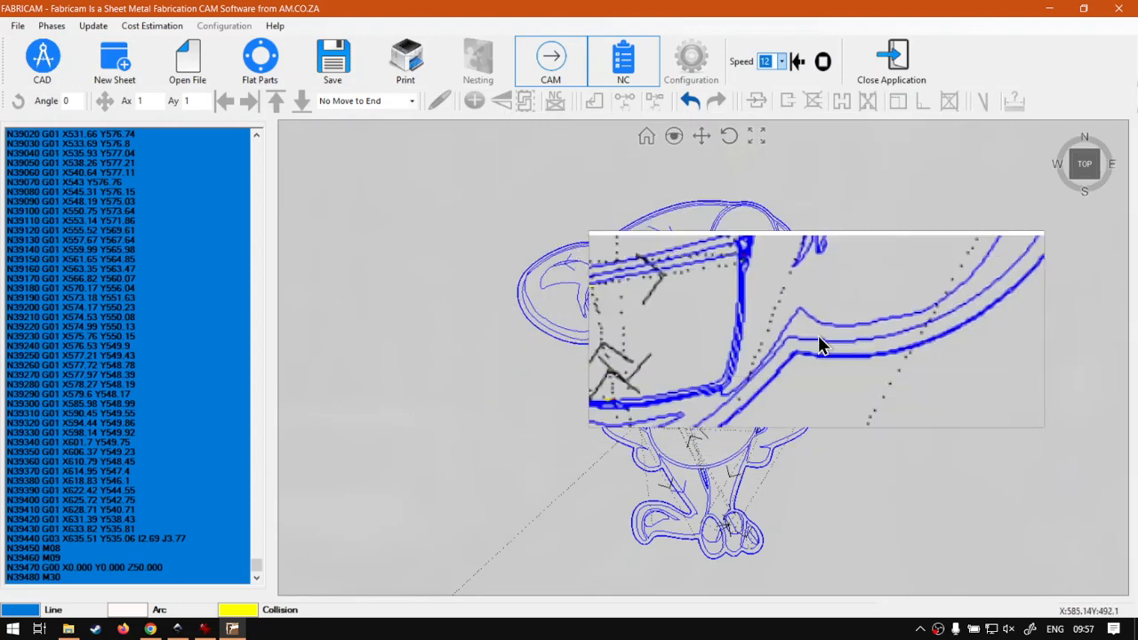
scroll(712, 475, down, 3)
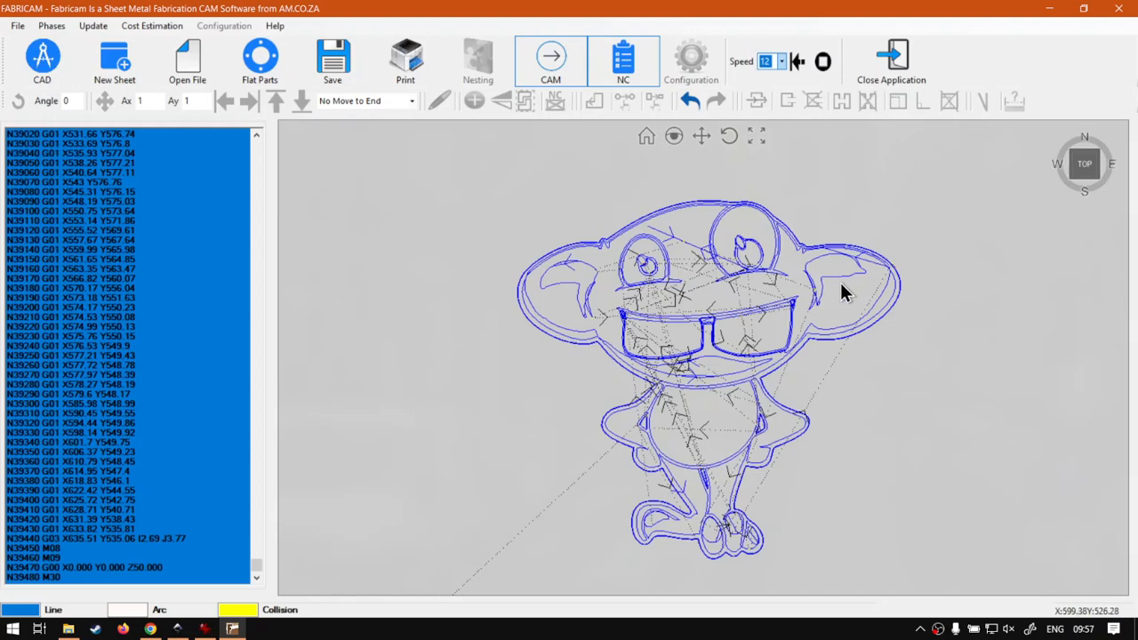
click(533, 59)
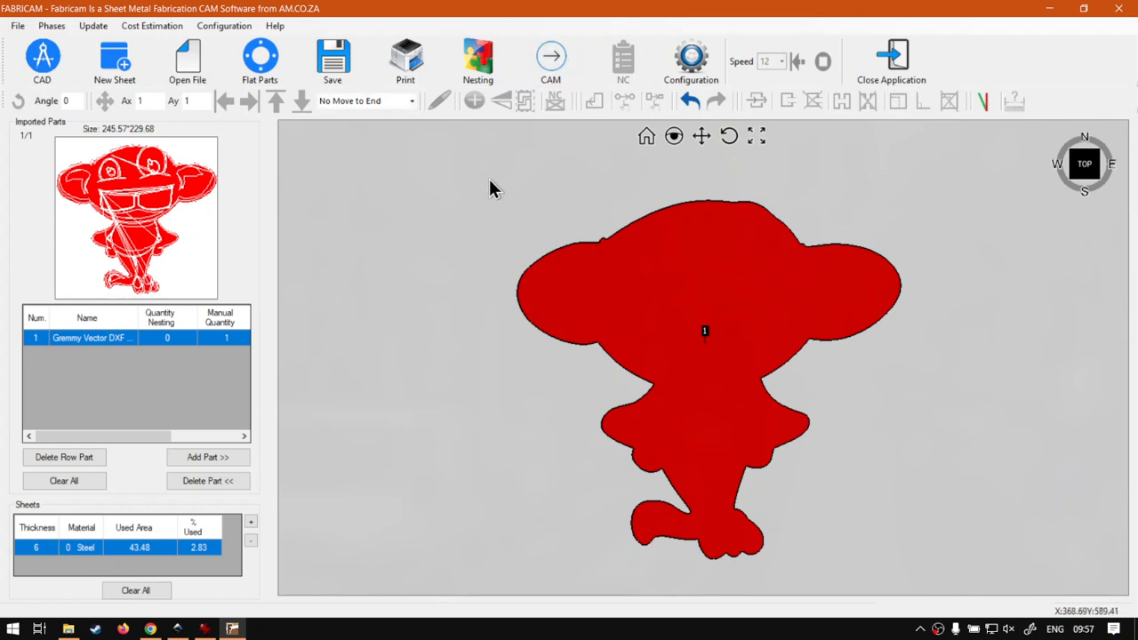
- Disable the Art Parts option for DXF/DWG import in the configuration and apply the change
click(691, 59)
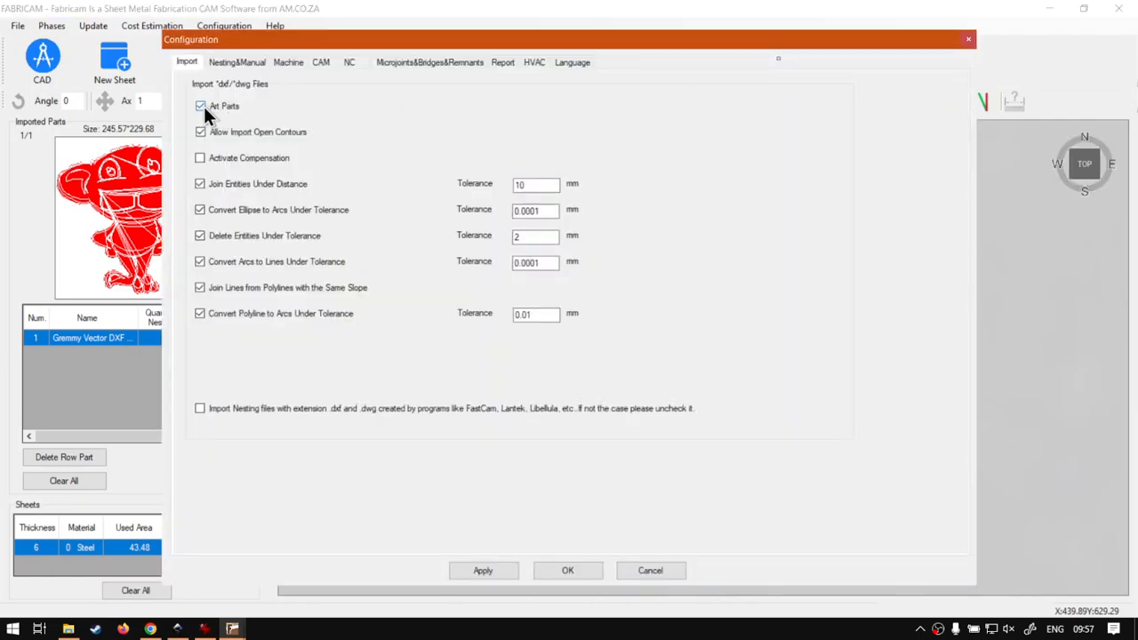
click(201, 105)
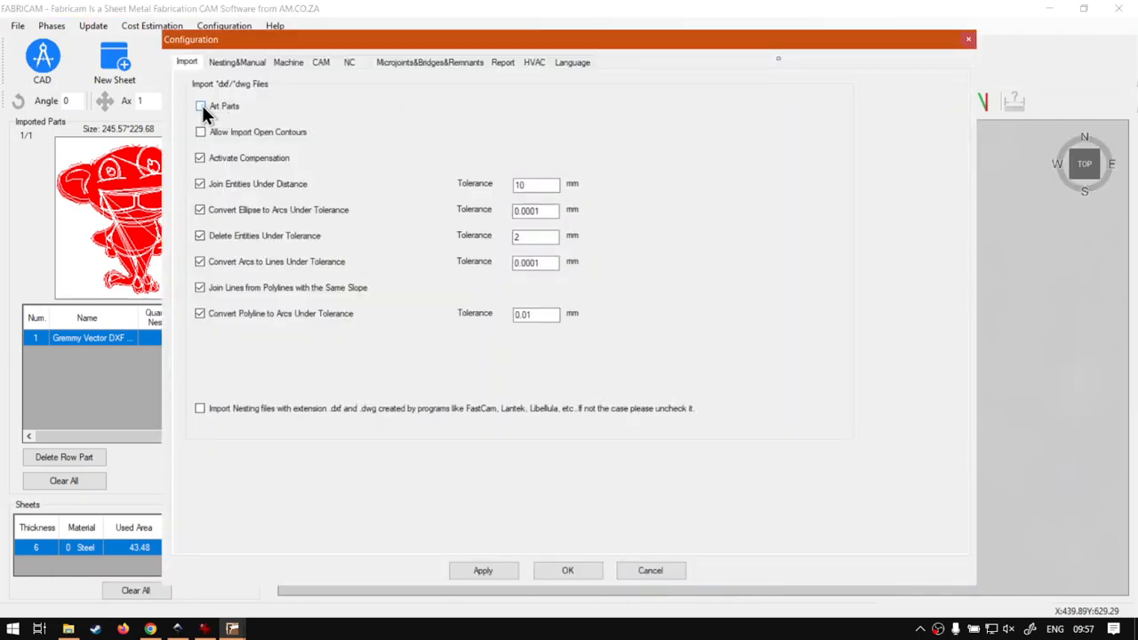
click(496, 576)
click(575, 573)
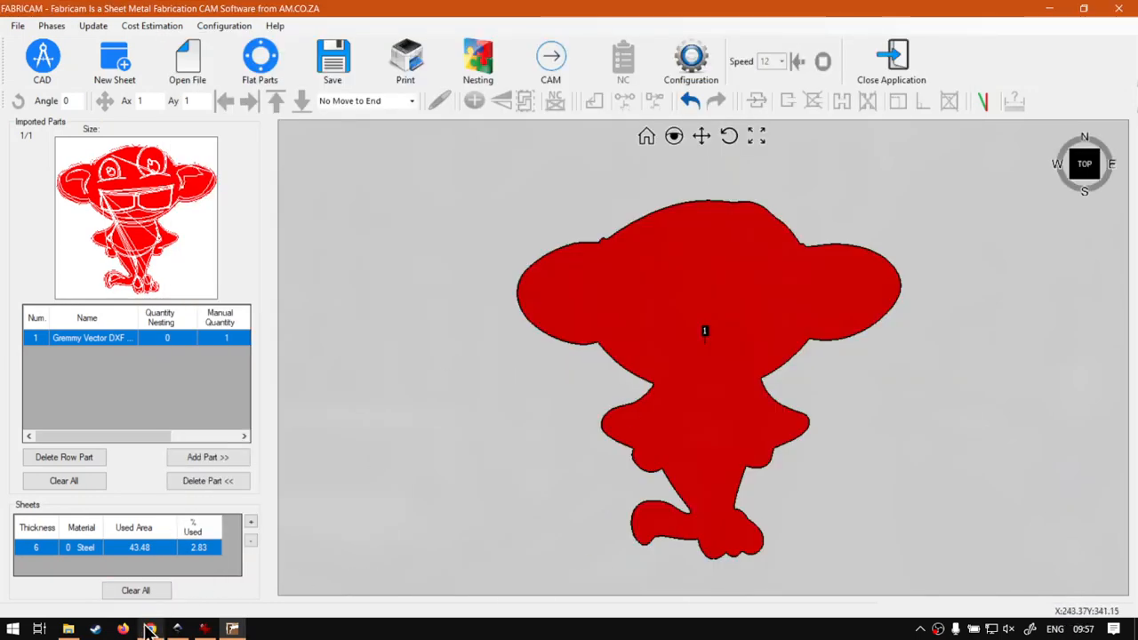
- Switch to Chrome to view the softwaretraining.co.za home page
mouse_move(147, 630)
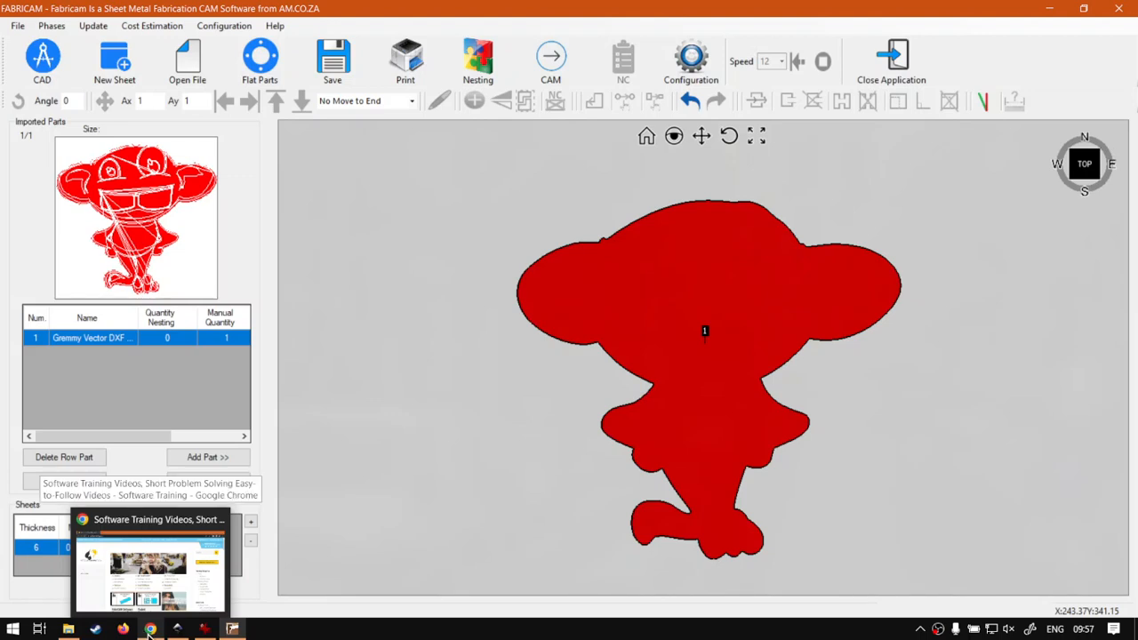
click(213, 562)
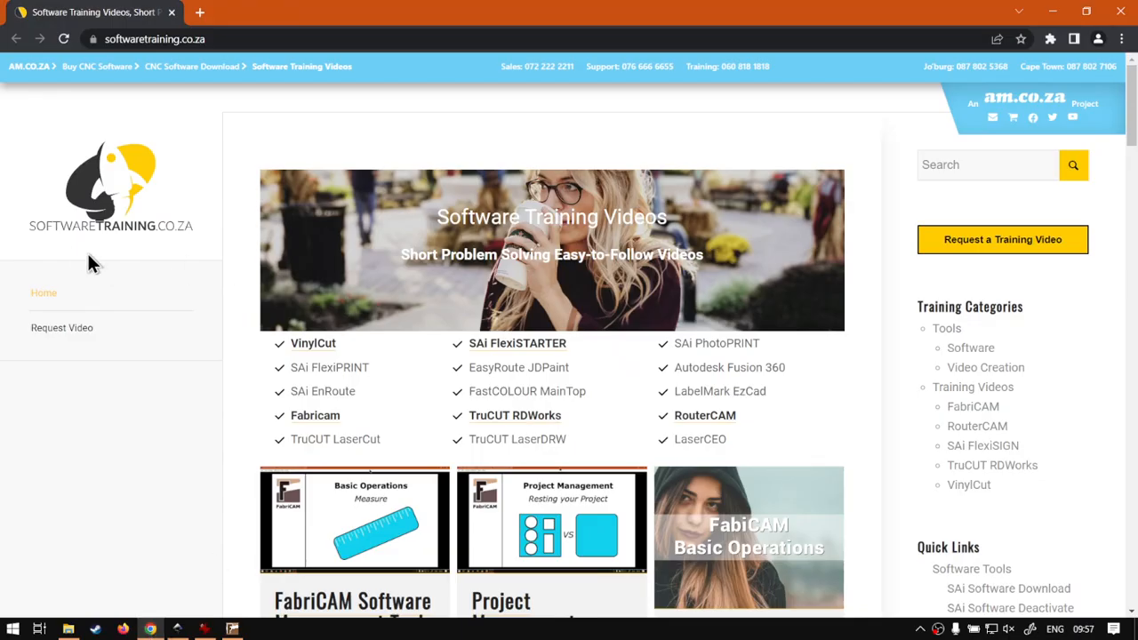